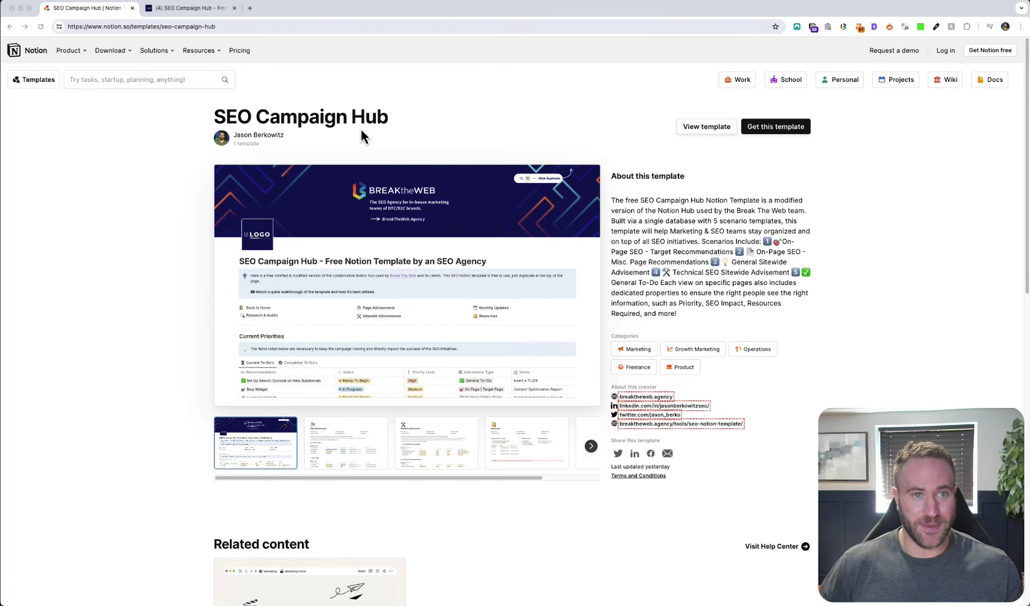
# Open the "Set Up Search Console on New Subdomain" to-do on the SEO Campaign Hub page and examine its Current Priority setting
pyautogui.click(192, 8)
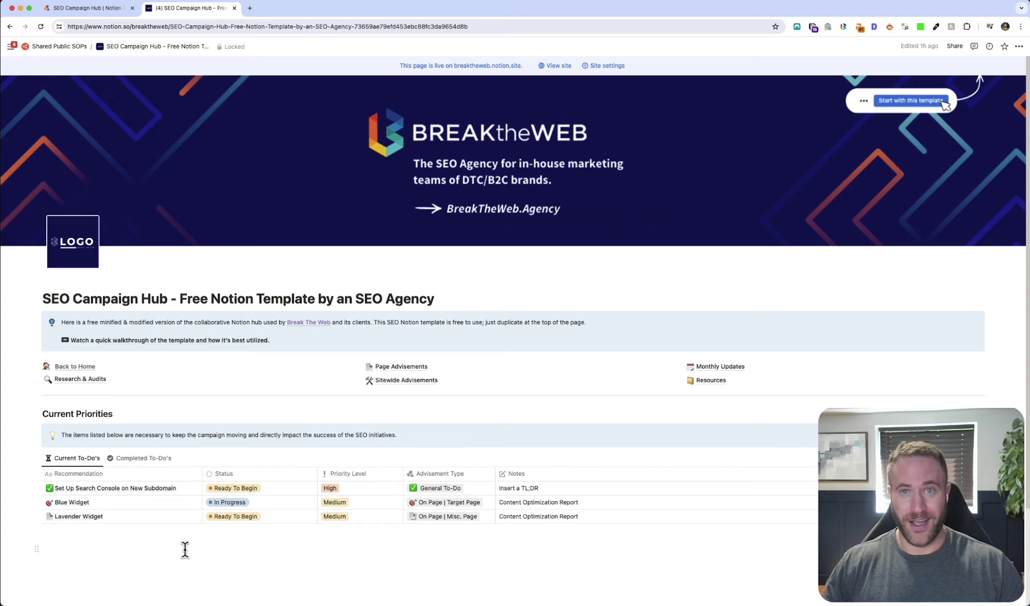
pyautogui.click(189, 488)
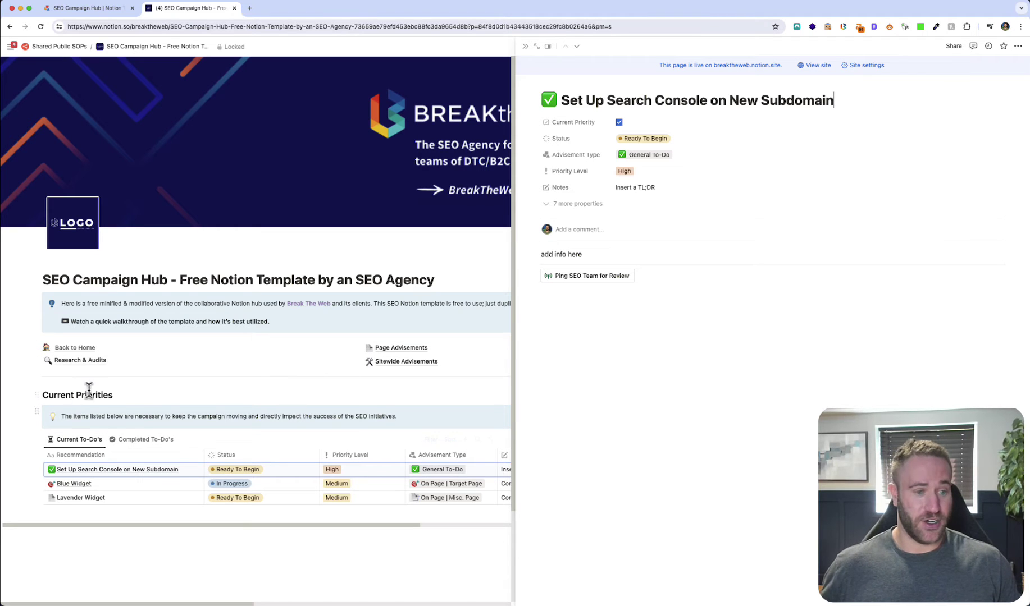
pyautogui.click(617, 123)
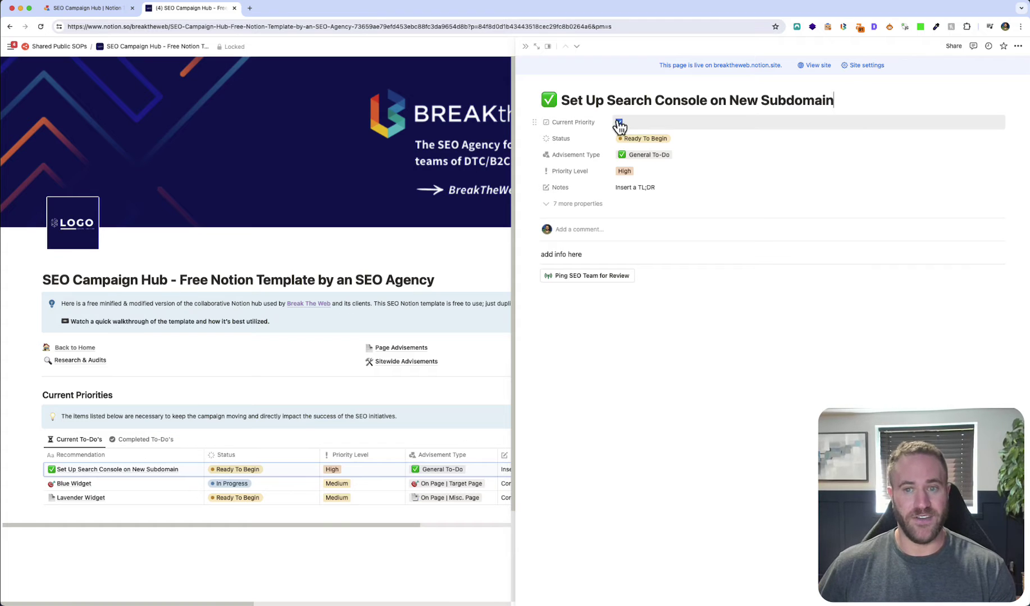
pyautogui.click(619, 123)
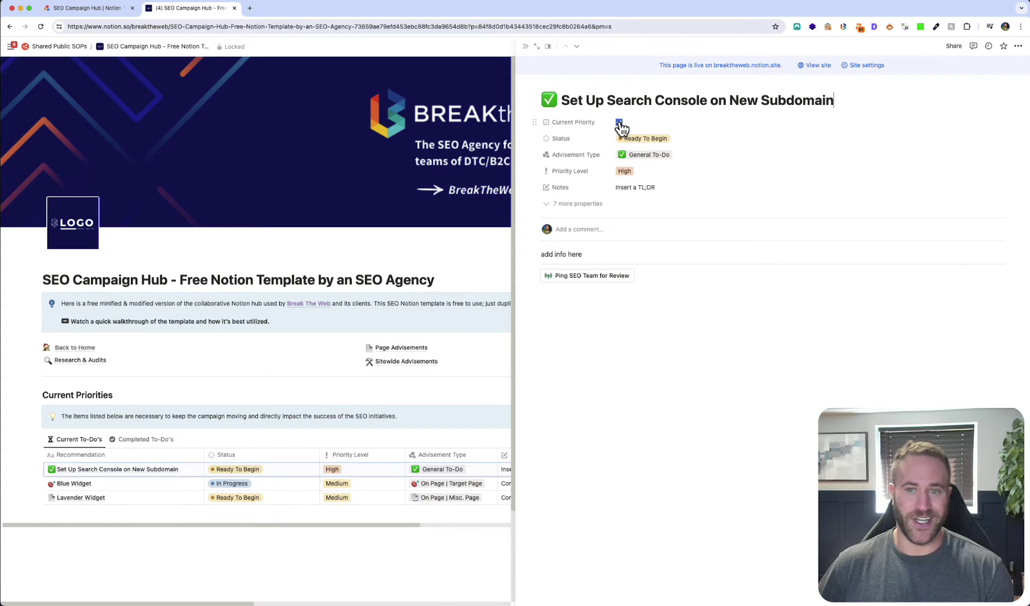
# Review the to-do's Status, Advisement Type and Priority Level options, reveal its hidden properties, and close the to-do
pyautogui.click(694, 145)
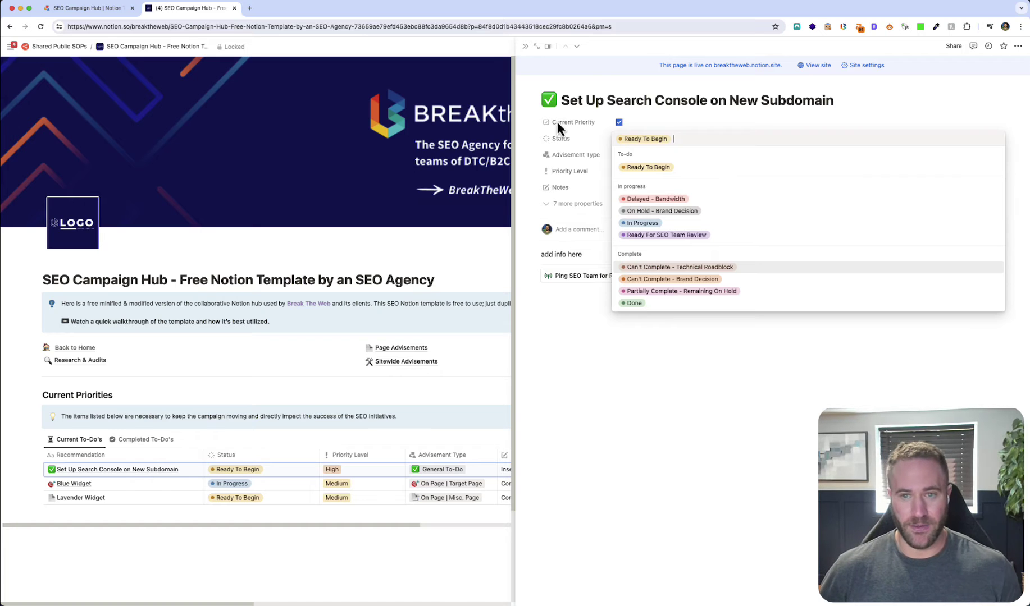
pyautogui.click(595, 76)
pyautogui.click(682, 156)
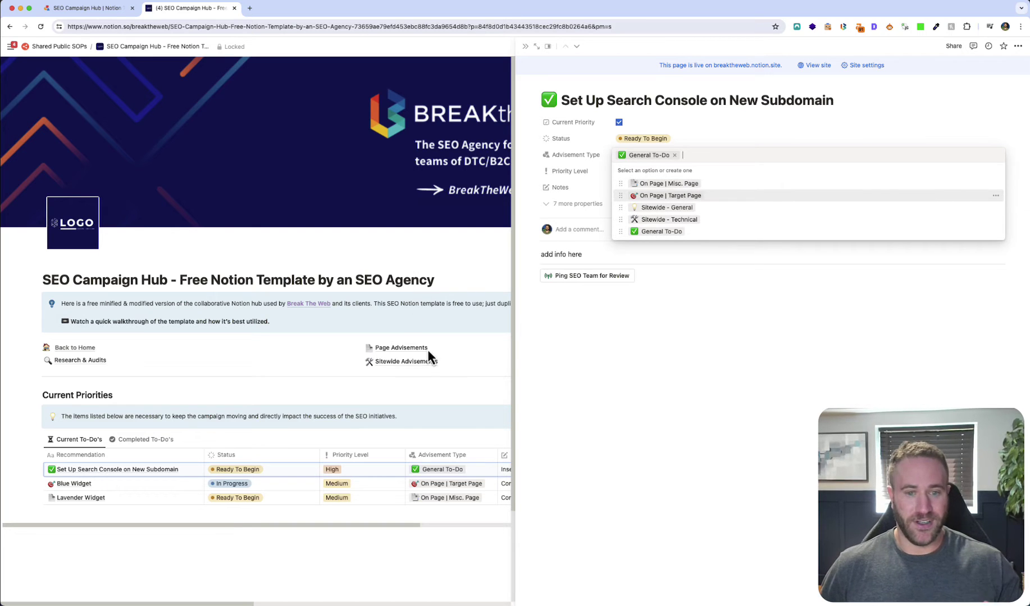
pyautogui.click(553, 178)
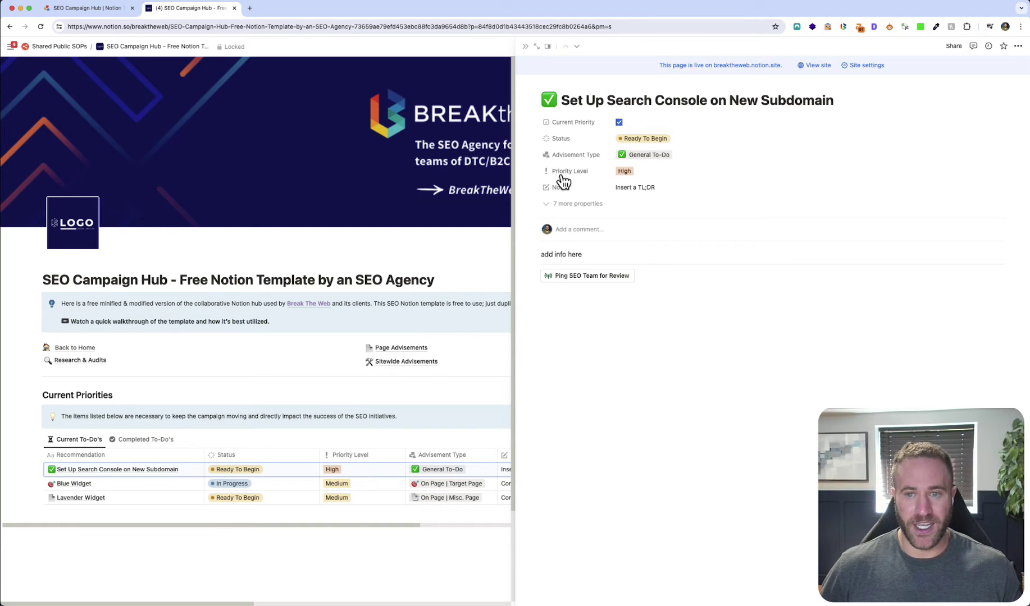
pyautogui.click(653, 174)
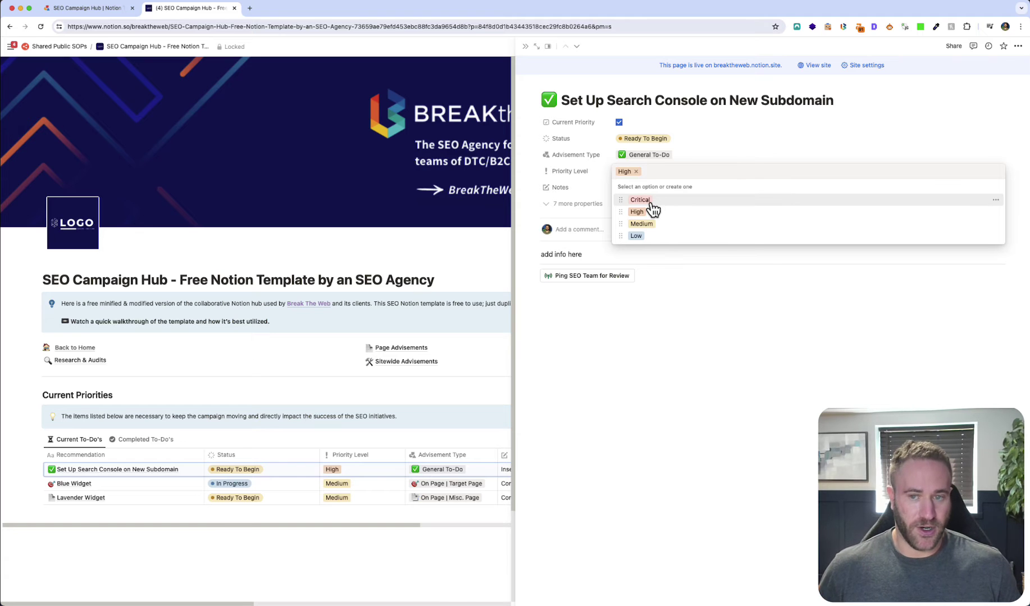
pyautogui.click(673, 297)
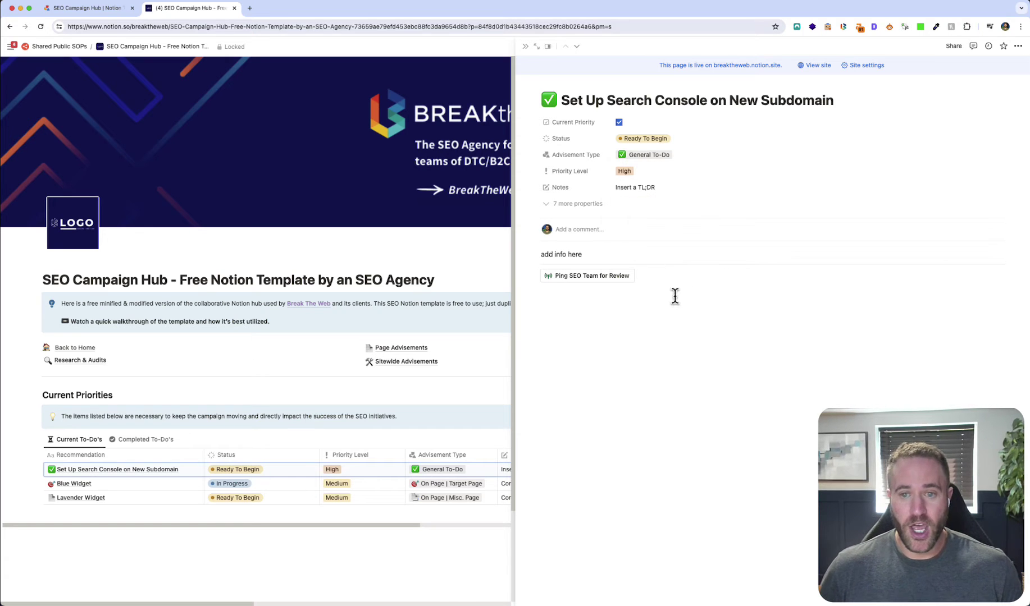
pyautogui.click(572, 206)
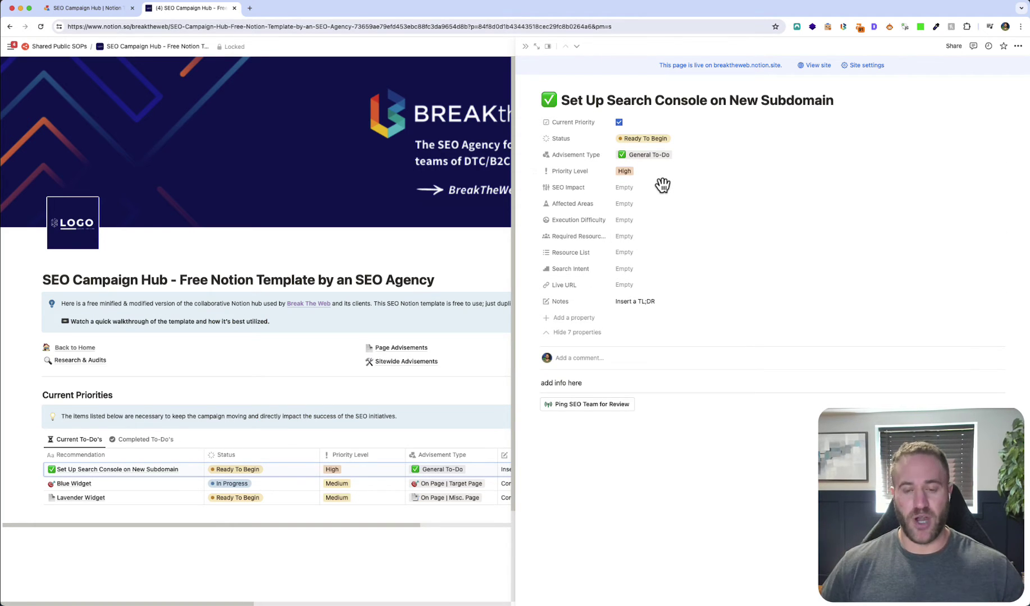
pyautogui.click(525, 46)
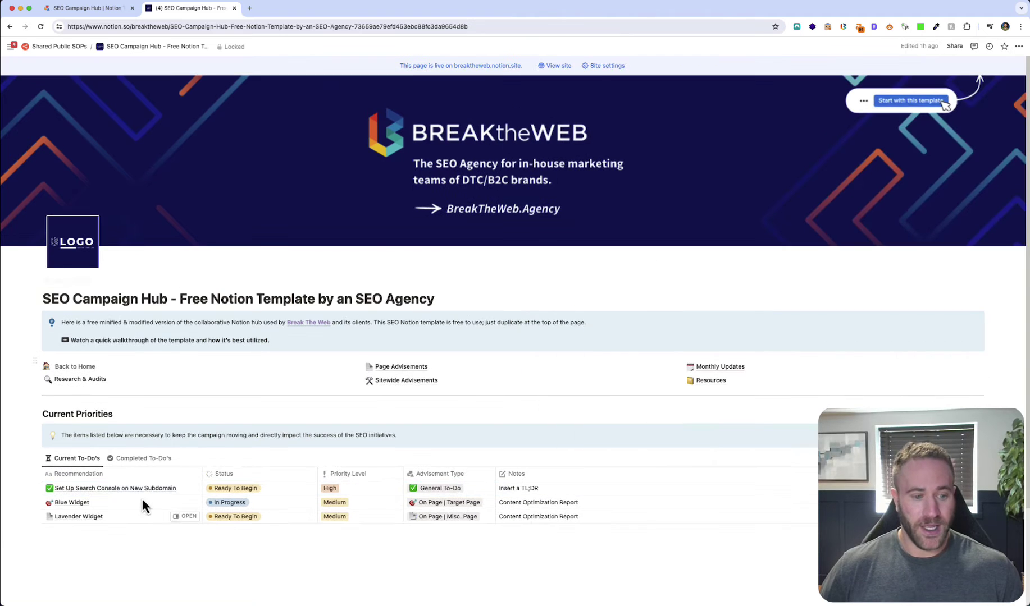
# Add a new entry to Current To-Do's and apply the "Sitewide Advisement - Technical" template to it
pyautogui.scroll(-2, 143, 499)
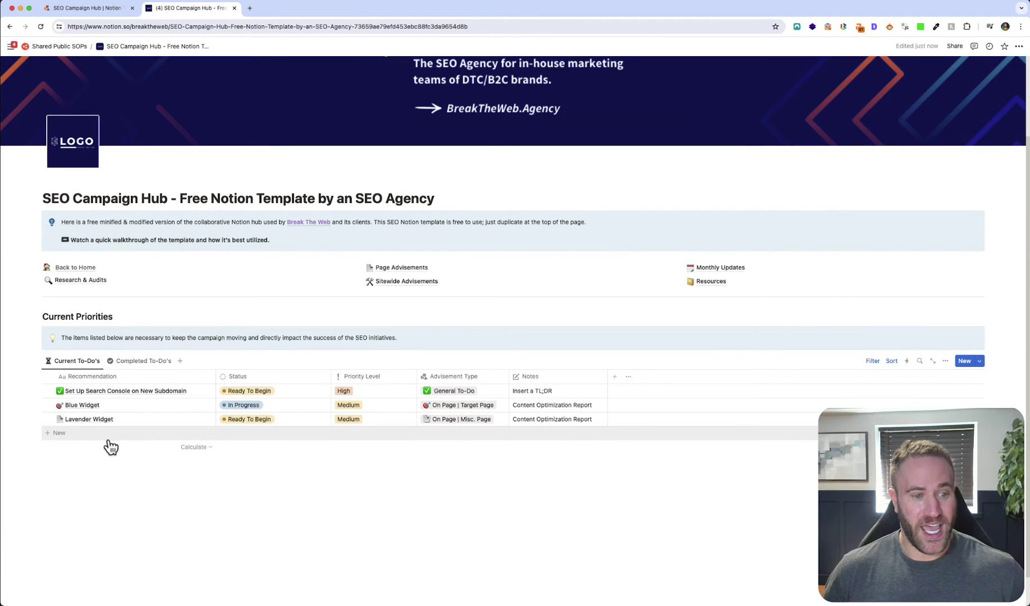
pyautogui.click(59, 433)
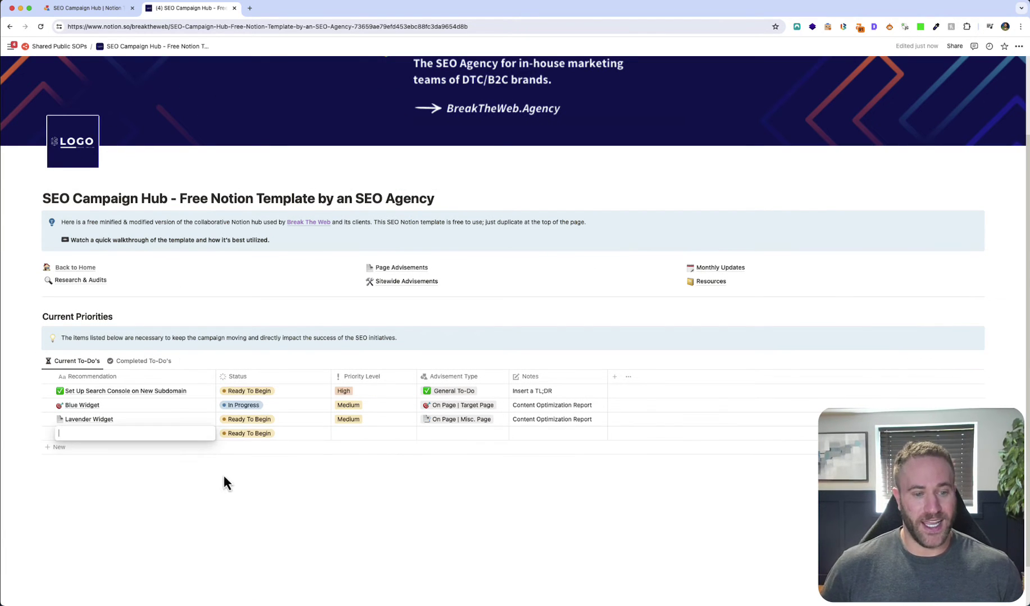
pyautogui.click(199, 433)
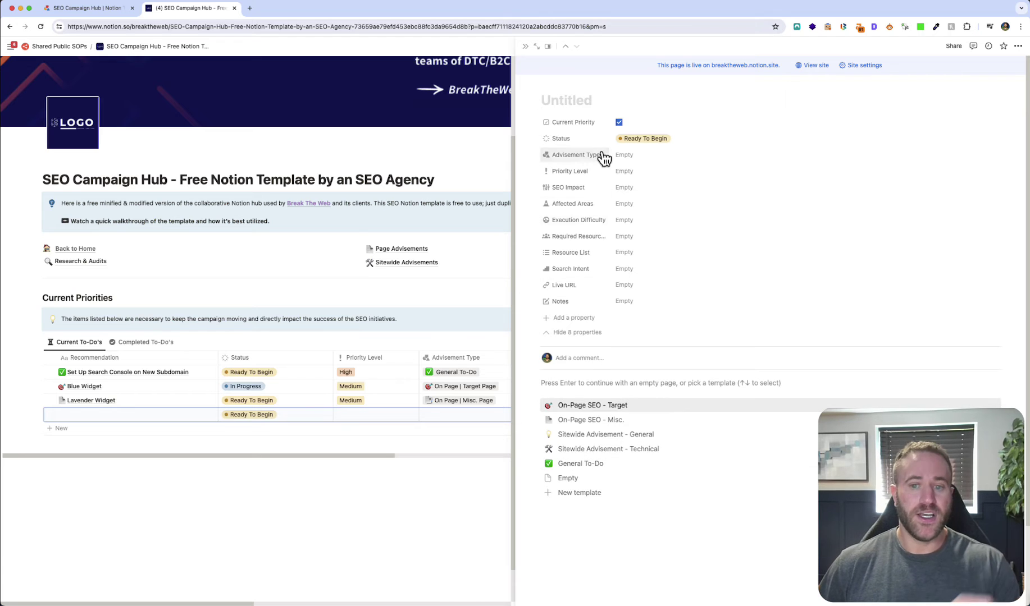
pyautogui.click(610, 452)
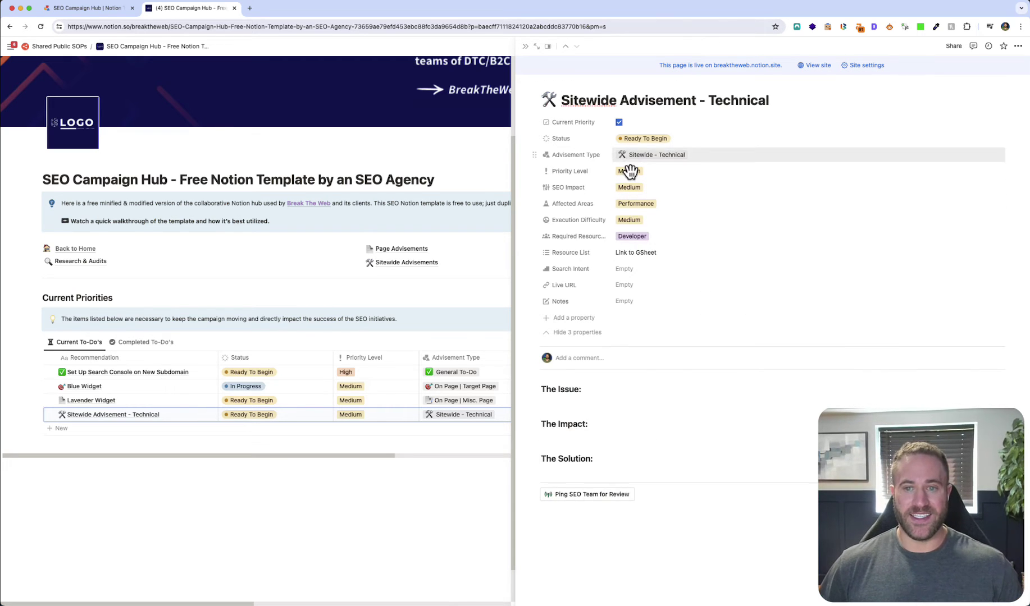
# Collapse the advisement's empty properties and review the options for SEO Impact, Affected Areas, Execution Difficulty and Required Resources
pyautogui.click(576, 332)
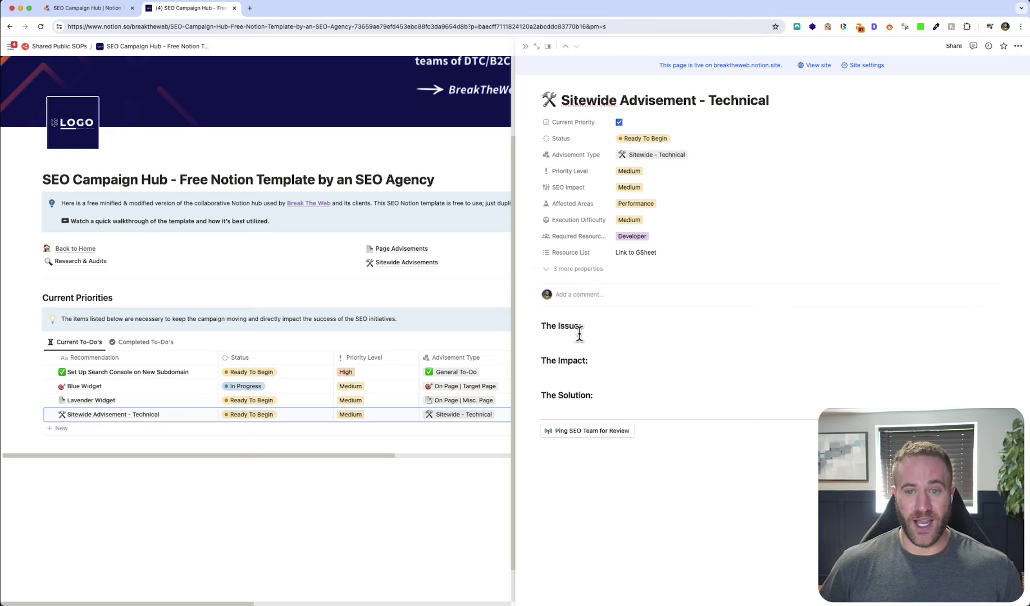
pyautogui.click(647, 189)
pyautogui.click(584, 199)
pyautogui.click(648, 205)
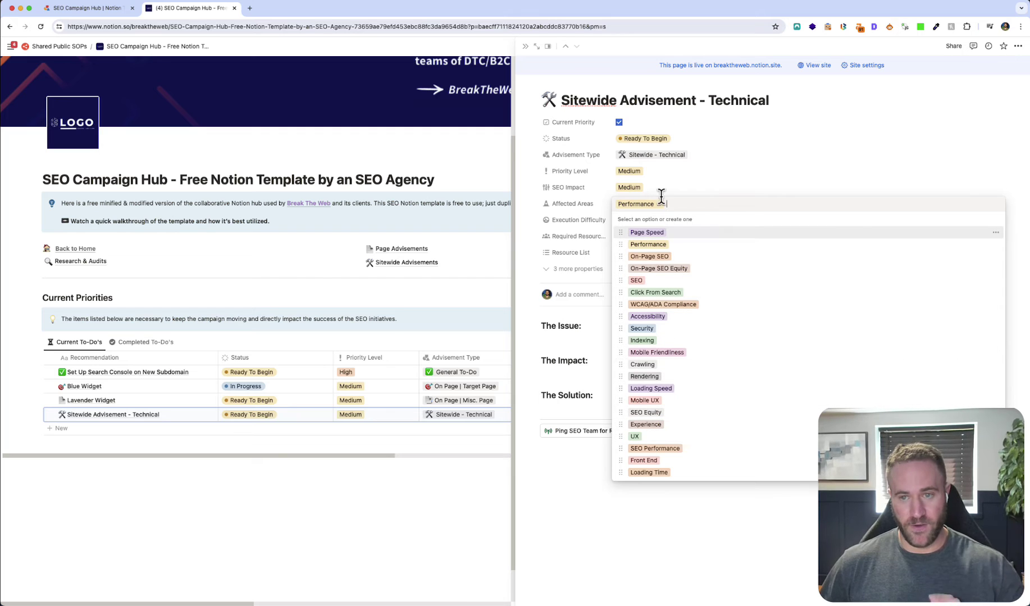
pyautogui.press('Escape')
pyautogui.click(651, 223)
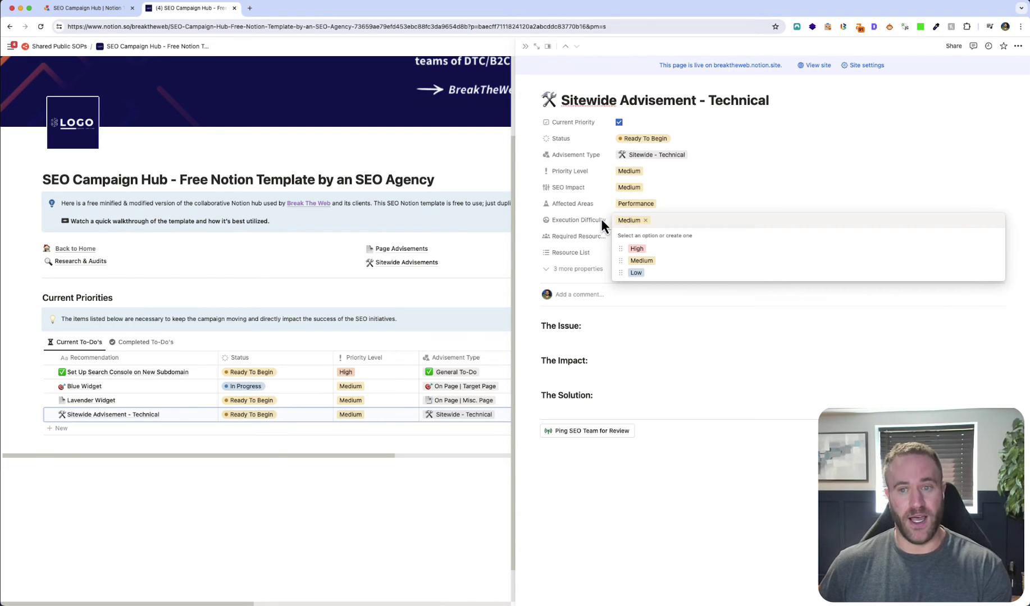
pyautogui.press('Escape')
pyautogui.click(669, 241)
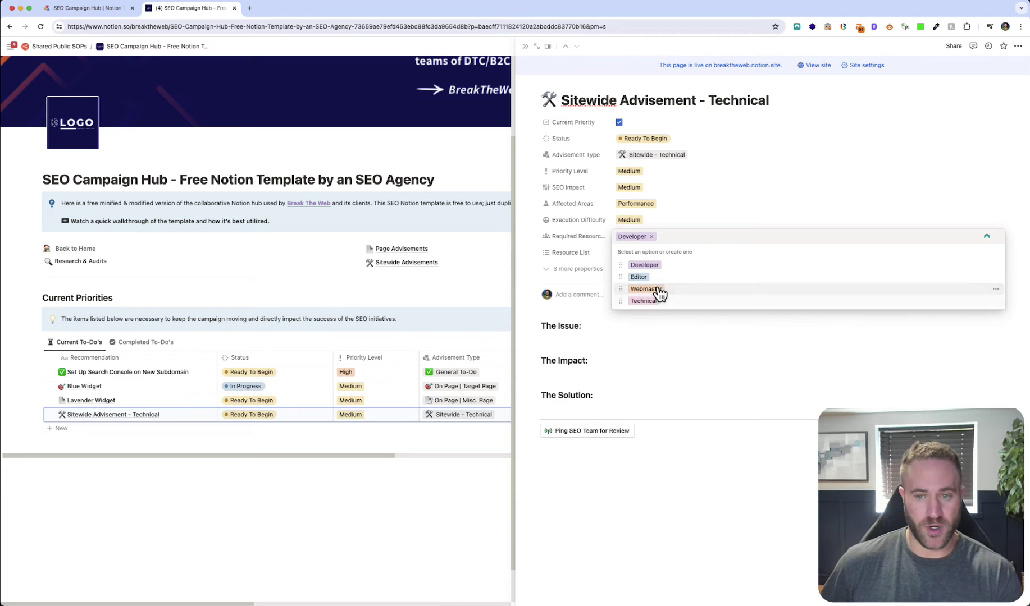
pyautogui.press('Escape')
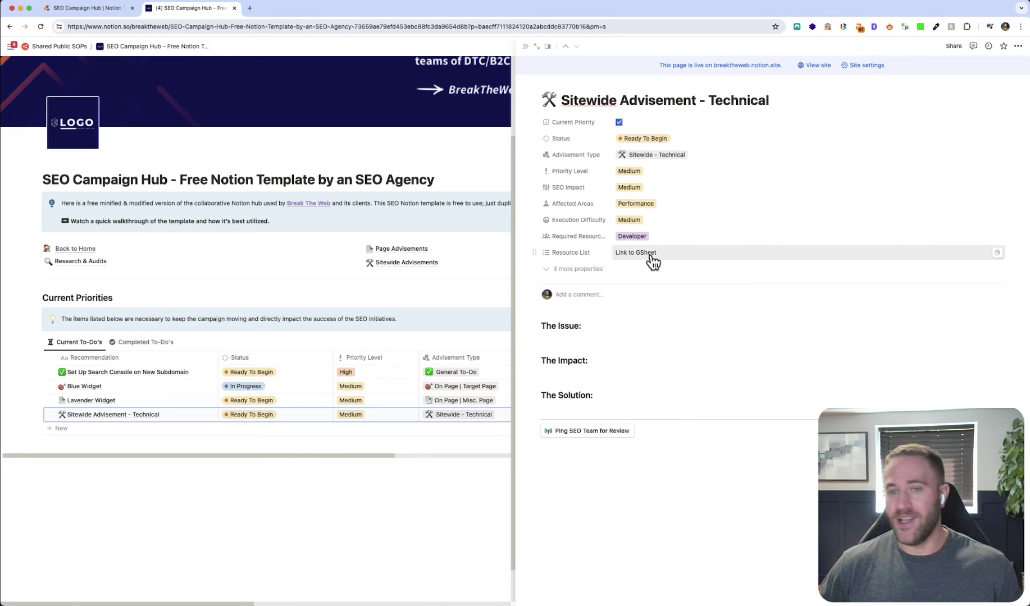
# Go through the empty writing areas under The Issue, The Impact and The Solution in the technical advisement
pyautogui.click(600, 339)
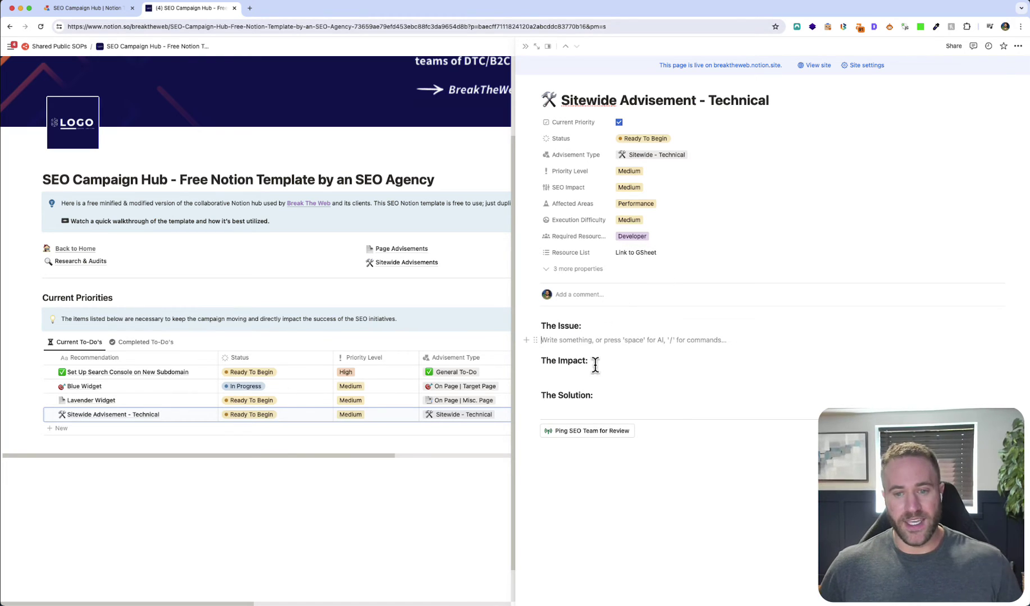
pyautogui.click(590, 373)
pyautogui.click(590, 410)
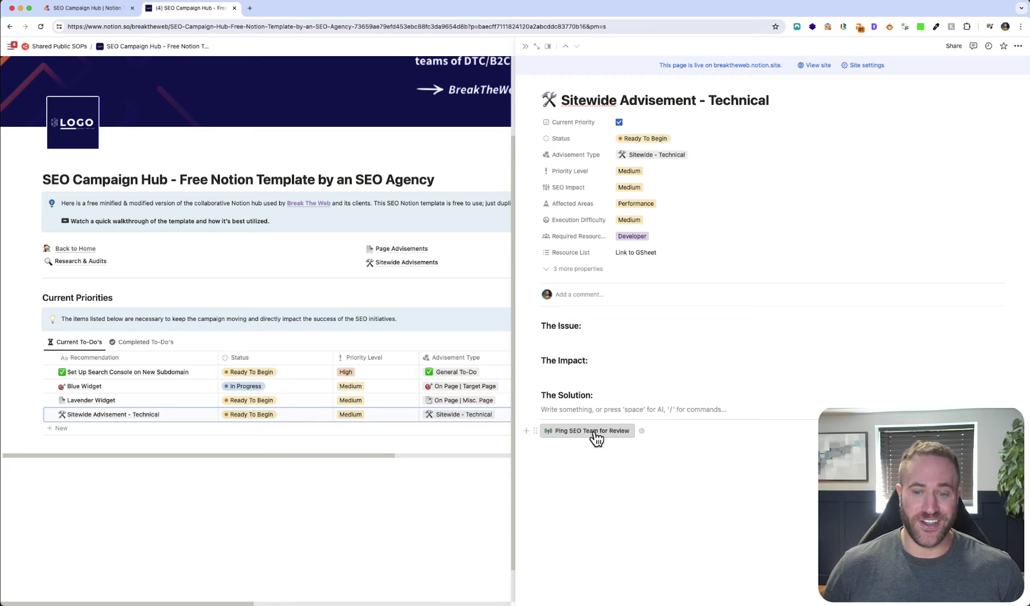
# Check the advisement's Status options, ping the SEO team for review with confirmation that it is ready, and close the advisement
pyautogui.click(654, 139)
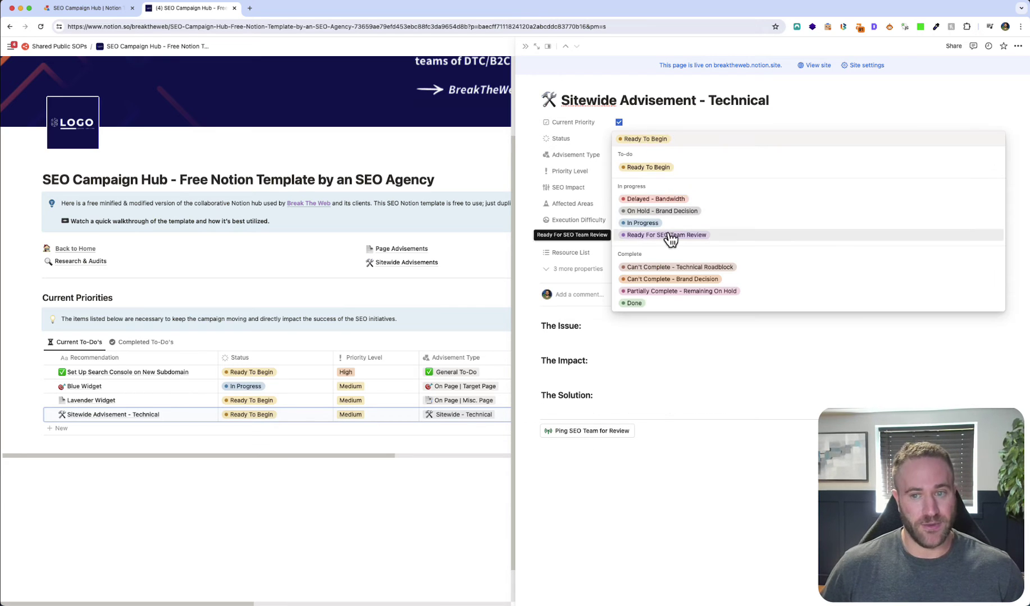
pyautogui.click(636, 472)
pyautogui.click(613, 430)
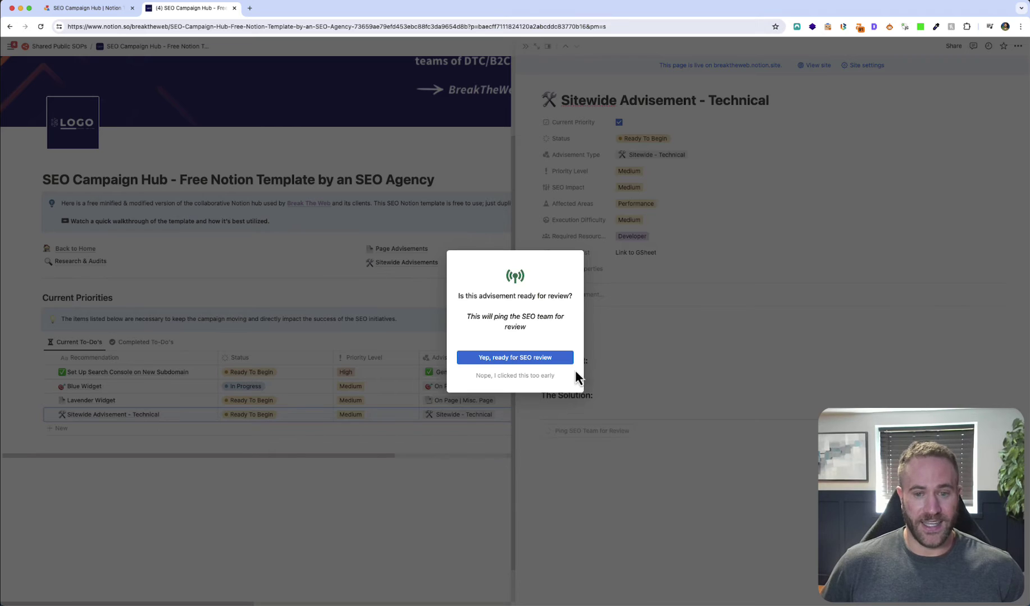
pyautogui.click(528, 359)
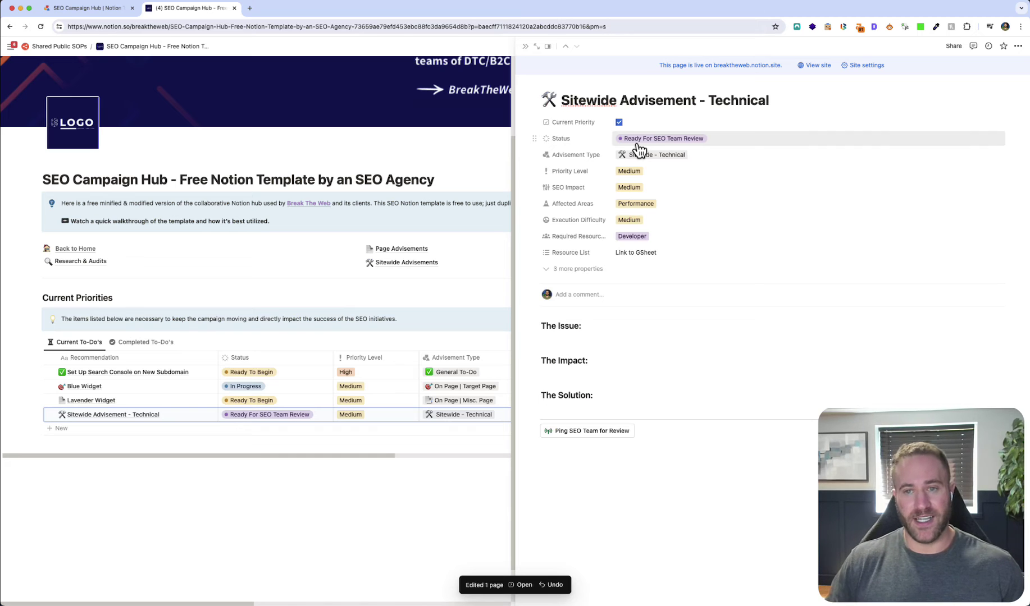
pyautogui.click(524, 46)
# Open the Green Widget target on the Page Advisements page and look through its SEO Information section
pyautogui.click(397, 267)
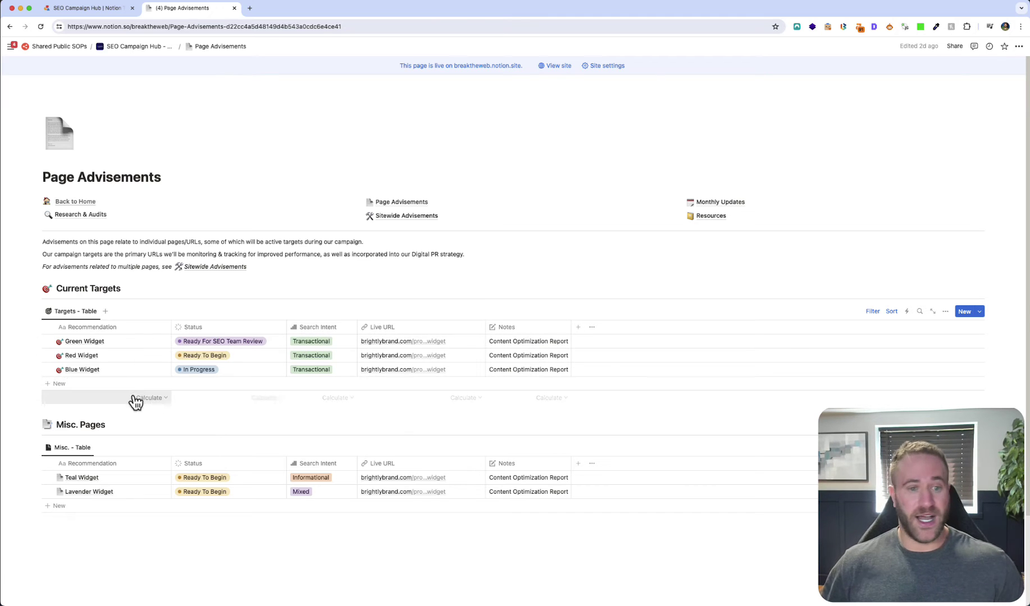
pyautogui.click(152, 342)
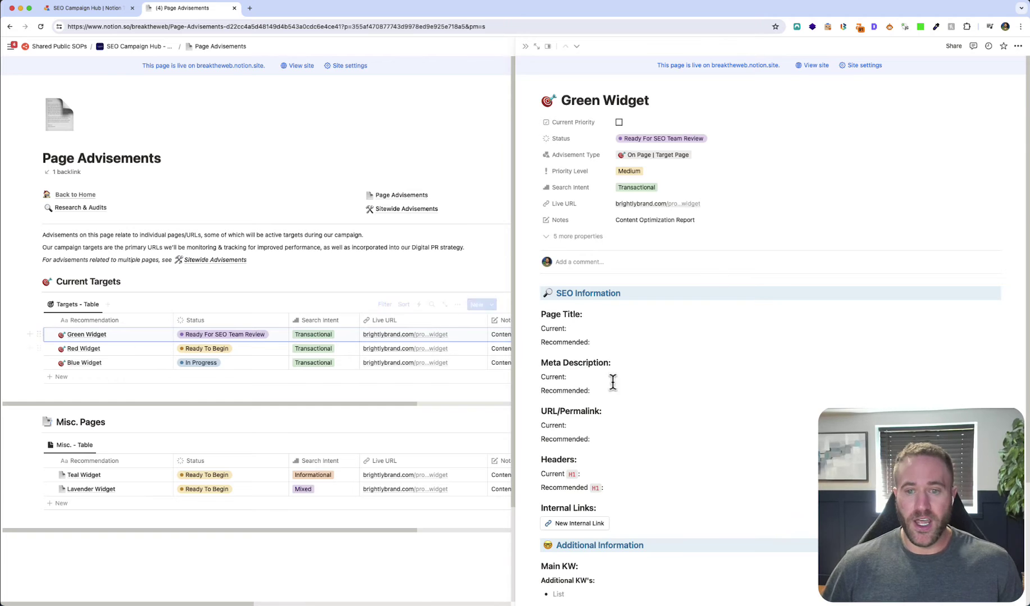
pyautogui.scroll(-4, 650, 315)
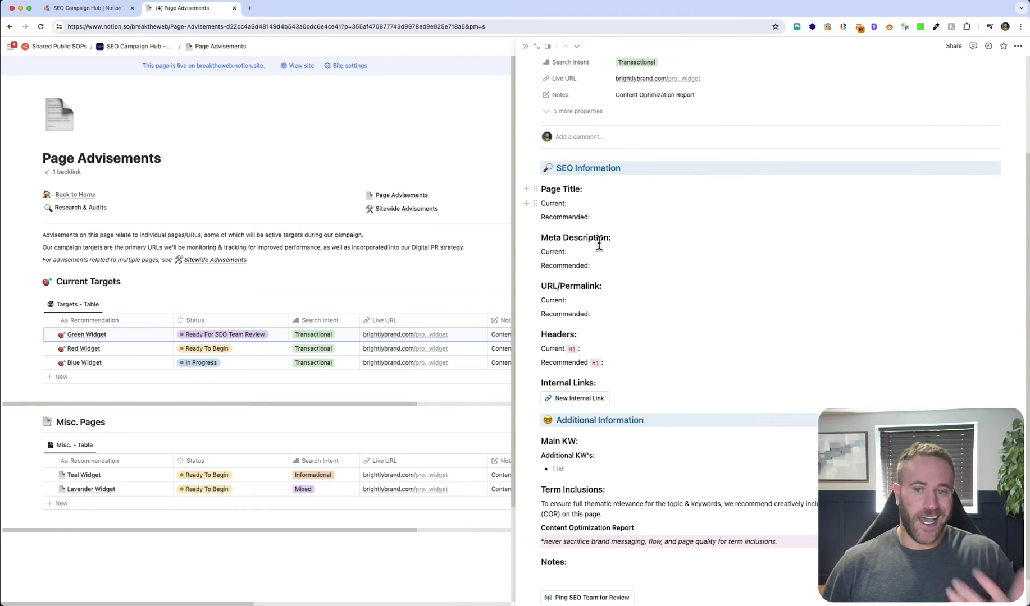
pyautogui.scroll(-2, 618, 325)
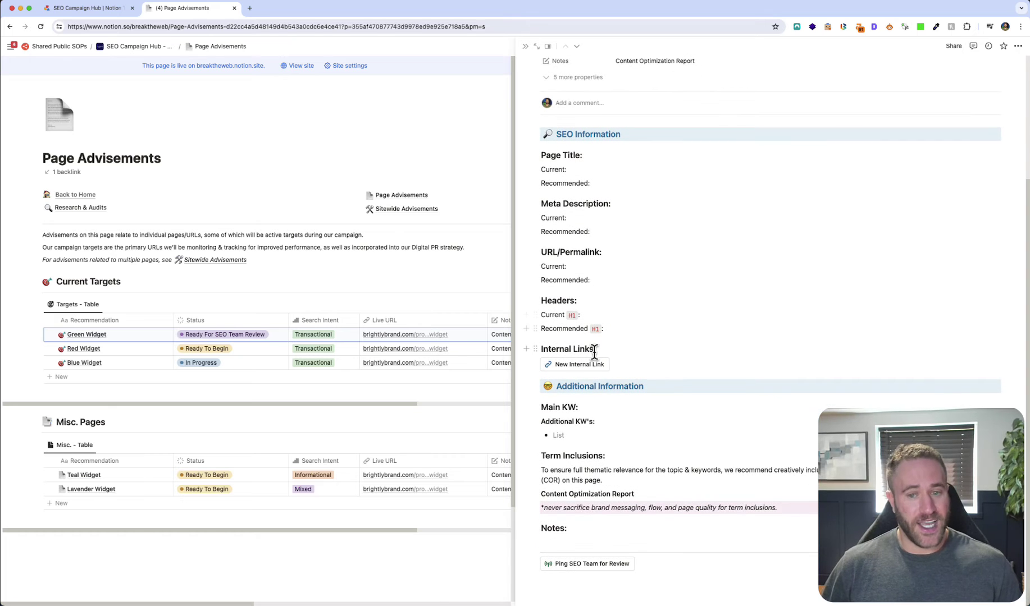
# Add a new internal link entry to the Green Widget page, inspect its link and anchor lines, and place the cursor under Notes
pyautogui.click(573, 365)
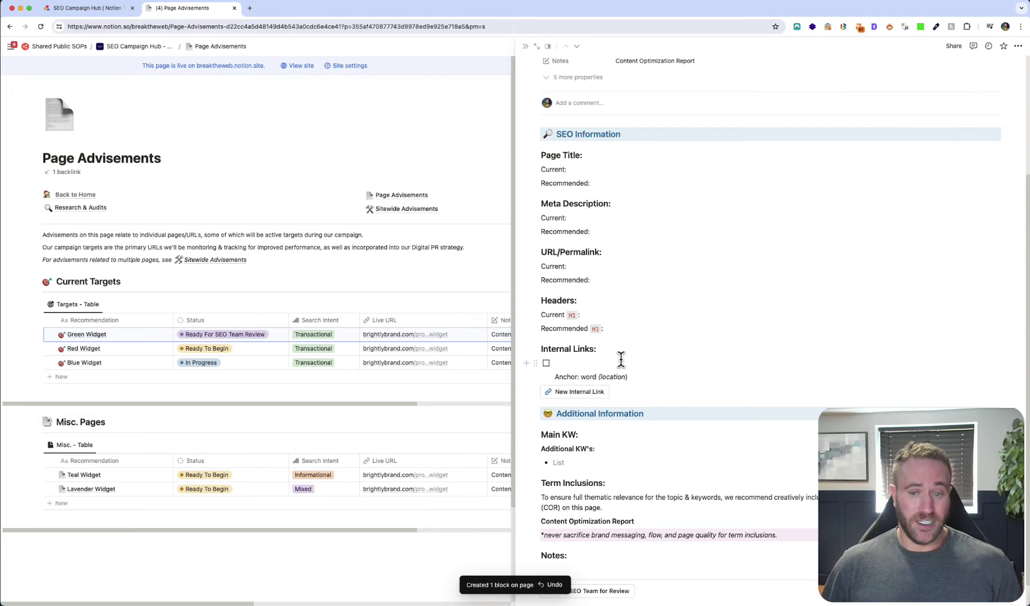
pyautogui.doubleClick(610, 377)
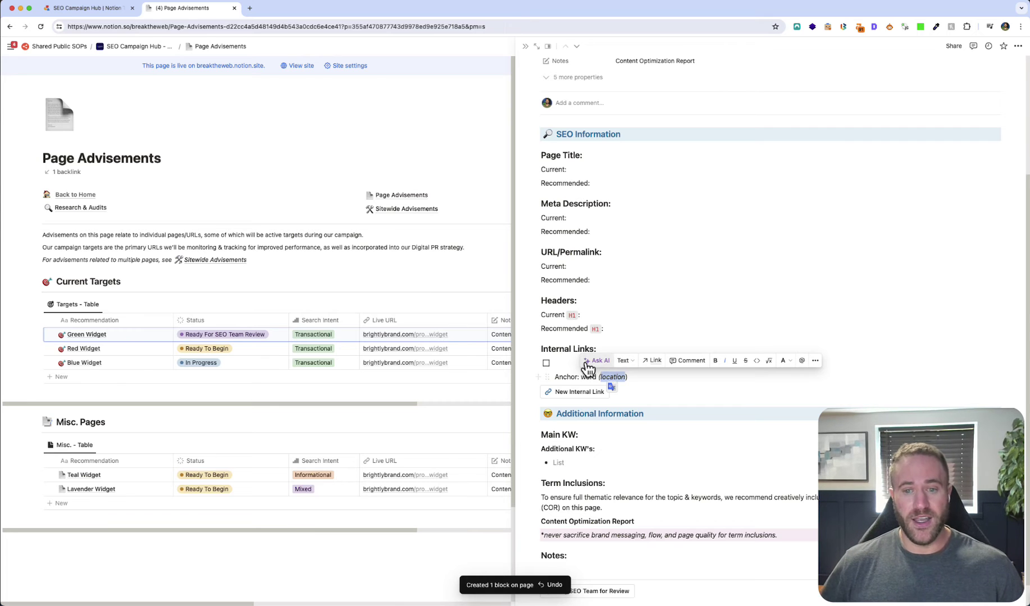
pyautogui.click(565, 363)
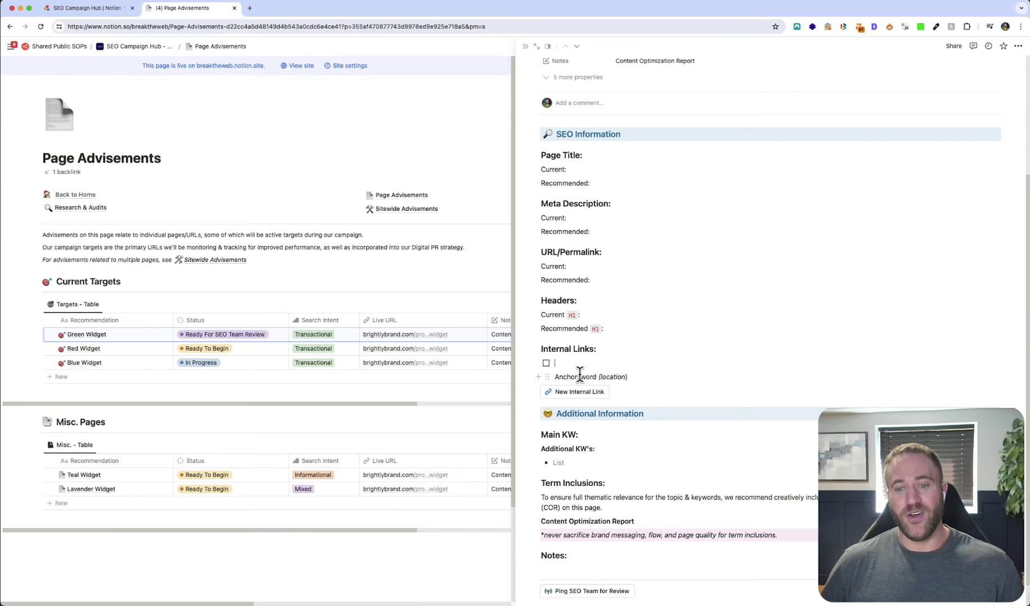
pyautogui.click(594, 381)
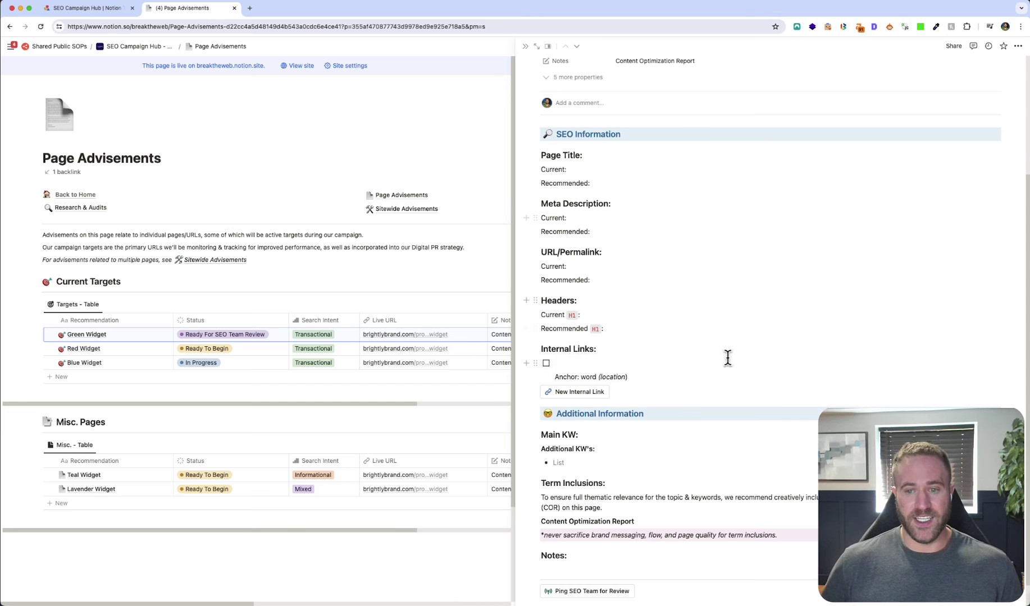
pyautogui.moveTo(622, 377); pyautogui.dragTo(628, 377)
pyautogui.scroll(-1, 666, 435)
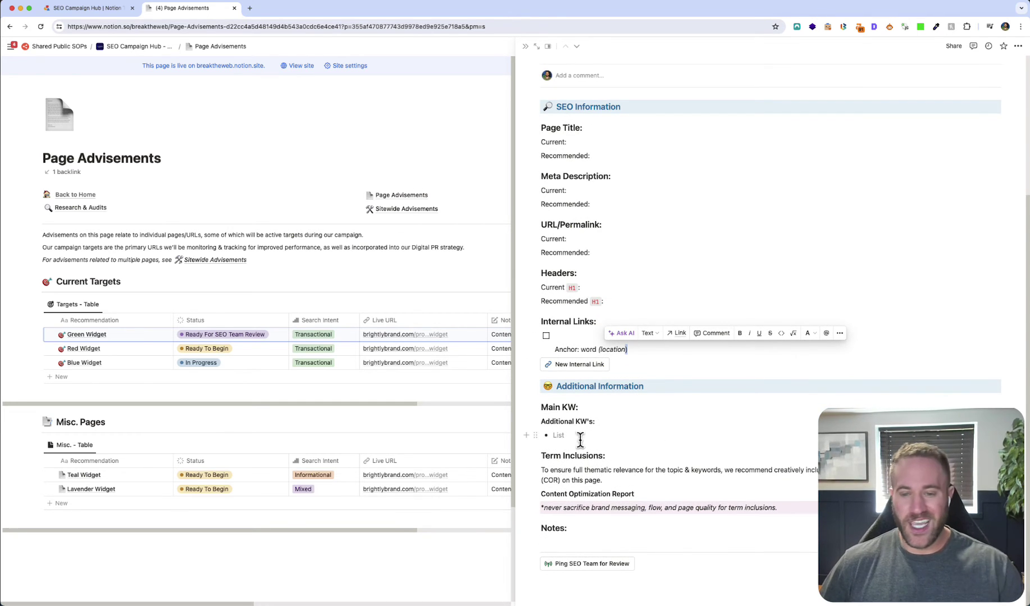
pyautogui.click(568, 542)
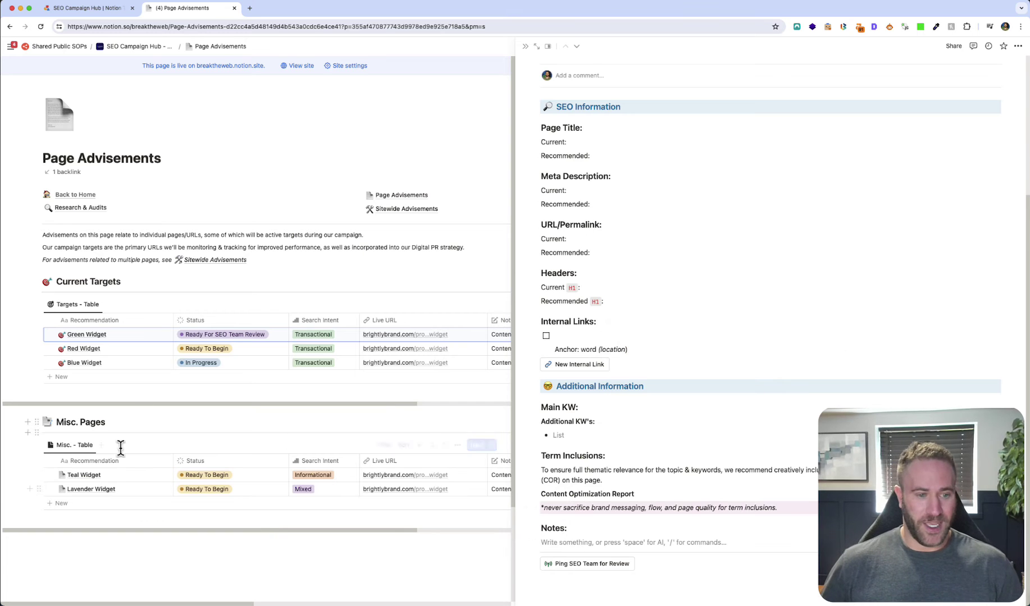
# Check the Search Intent and Priority Level options in the Green Widget page's properties, and close the page
pyautogui.scroll(4, 635, 219)
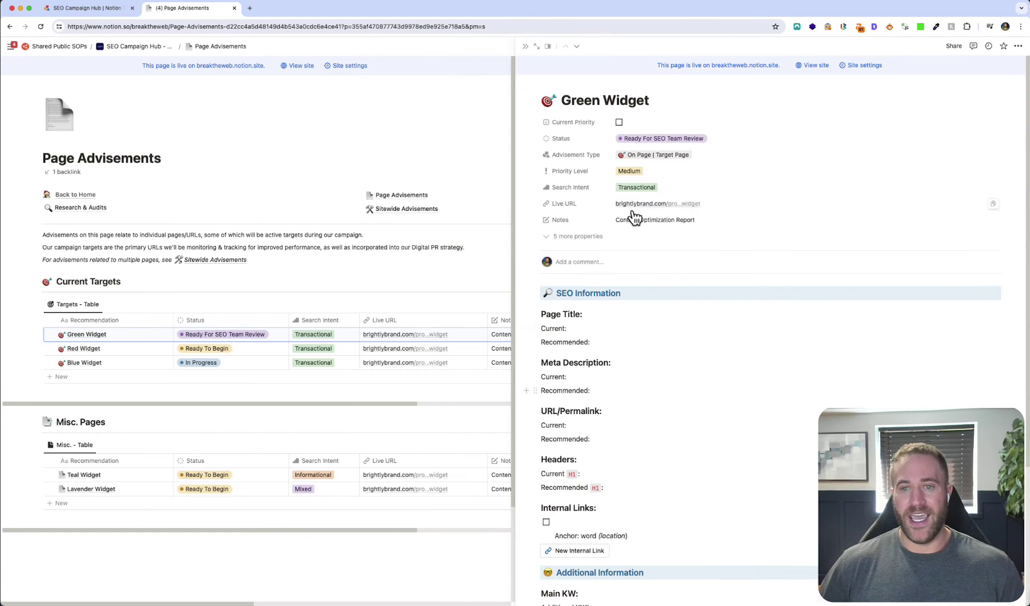
pyautogui.click(687, 189)
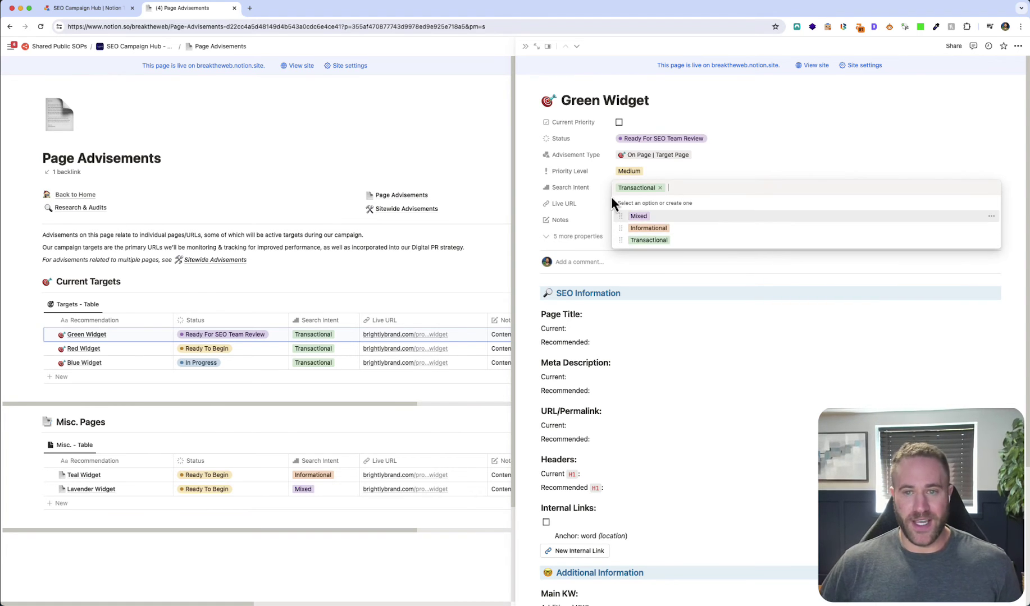
pyautogui.click(599, 180)
pyautogui.click(662, 171)
pyautogui.click(740, 158)
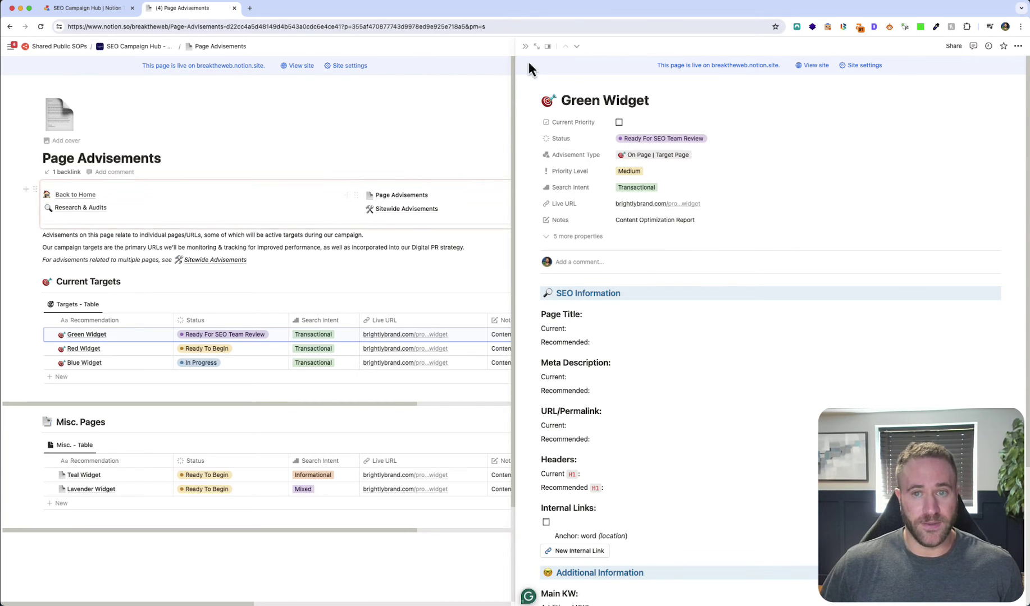
pyautogui.click(525, 46)
# On Sitewide Advisements, open the Entire Website is NoIndex recommendation, check its Required Resources property, and close it
pyautogui.click(422, 217)
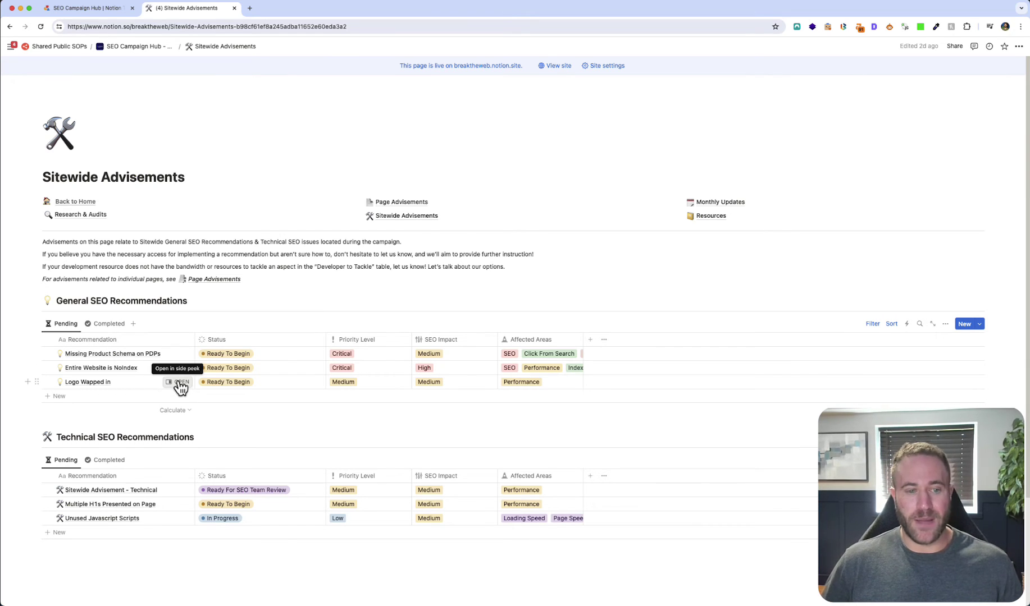
pyautogui.click(179, 368)
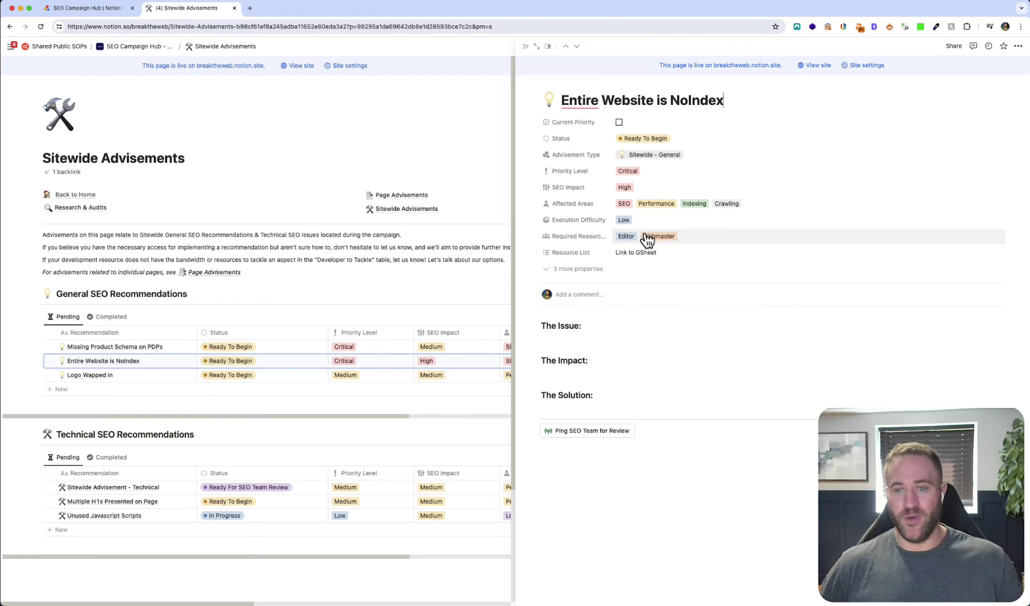
pyautogui.click(696, 241)
pyautogui.click(650, 219)
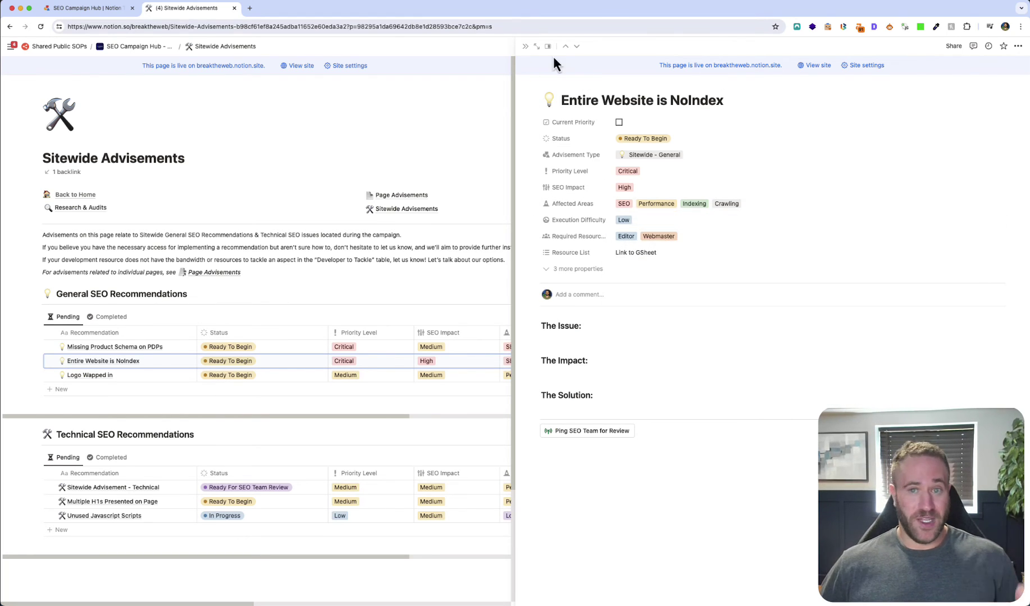
pyautogui.click(525, 46)
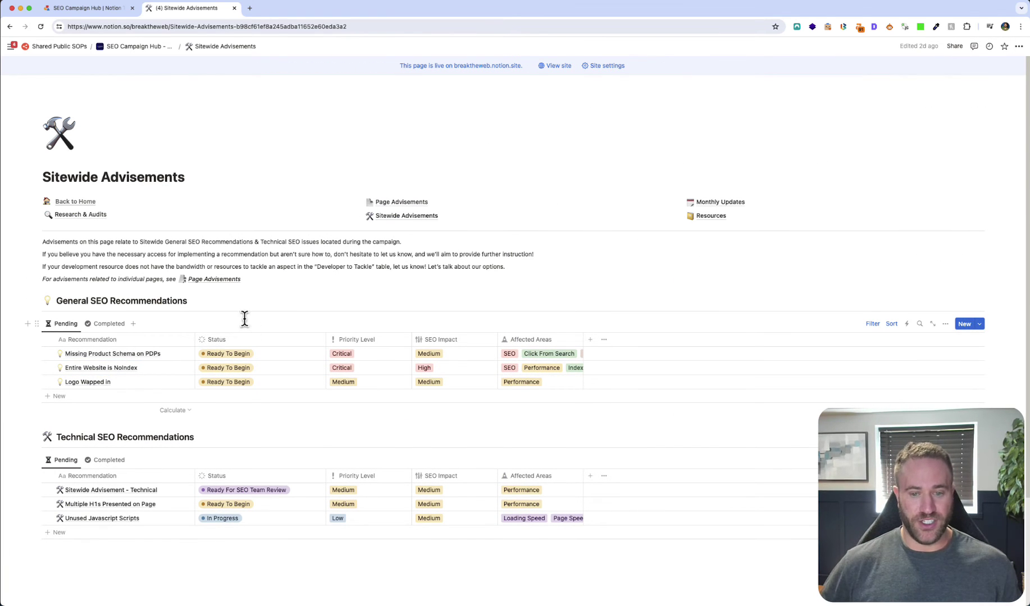
# From the Resources page, view the BrightlyBrand Database and its editing warning, and return to collapse the DATABASE section
pyautogui.click(714, 217)
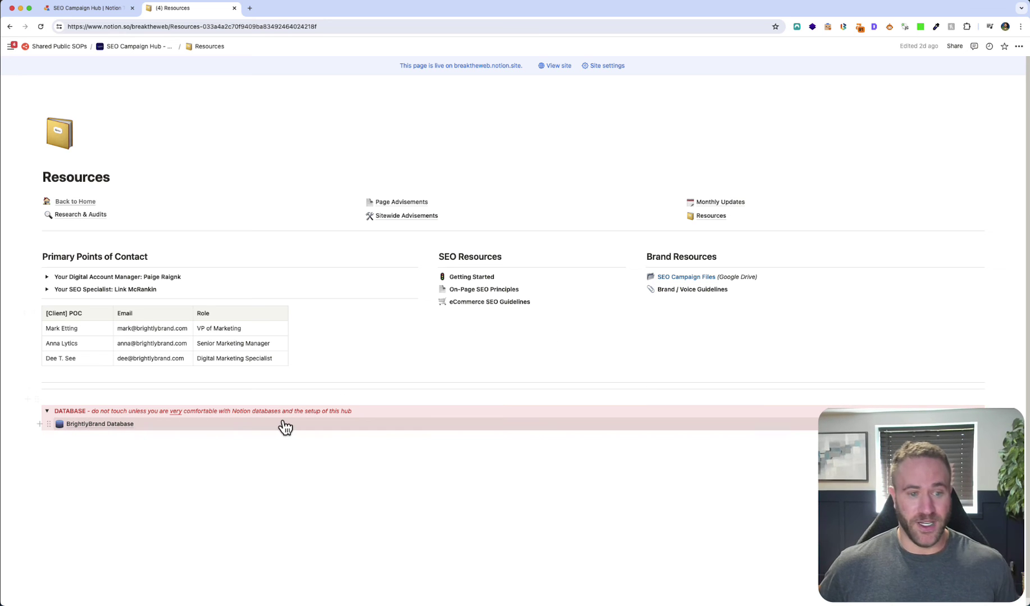
pyautogui.click(99, 424)
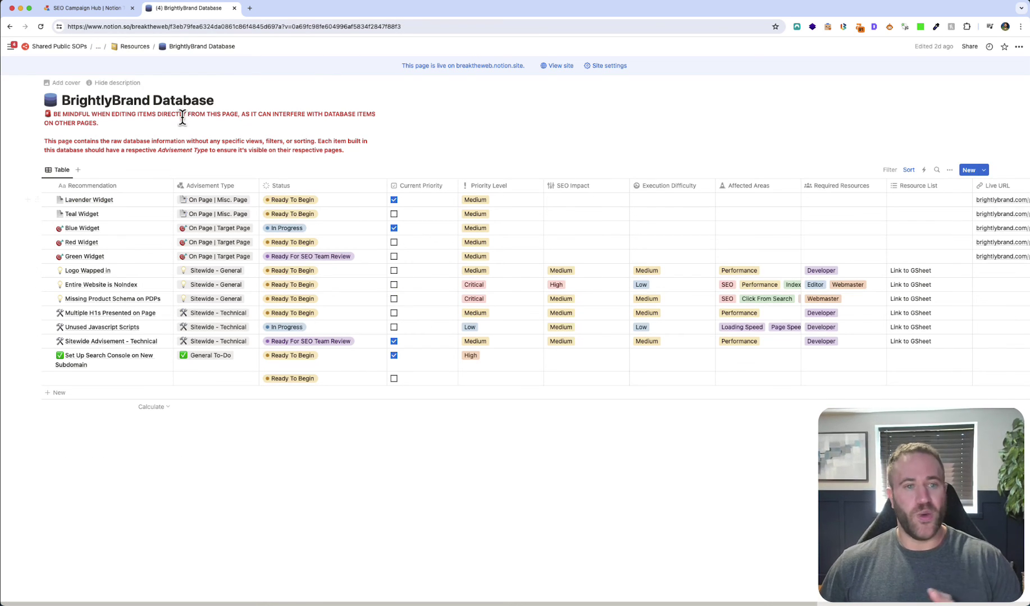
pyautogui.doubleClick(125, 100)
pyautogui.click(198, 139)
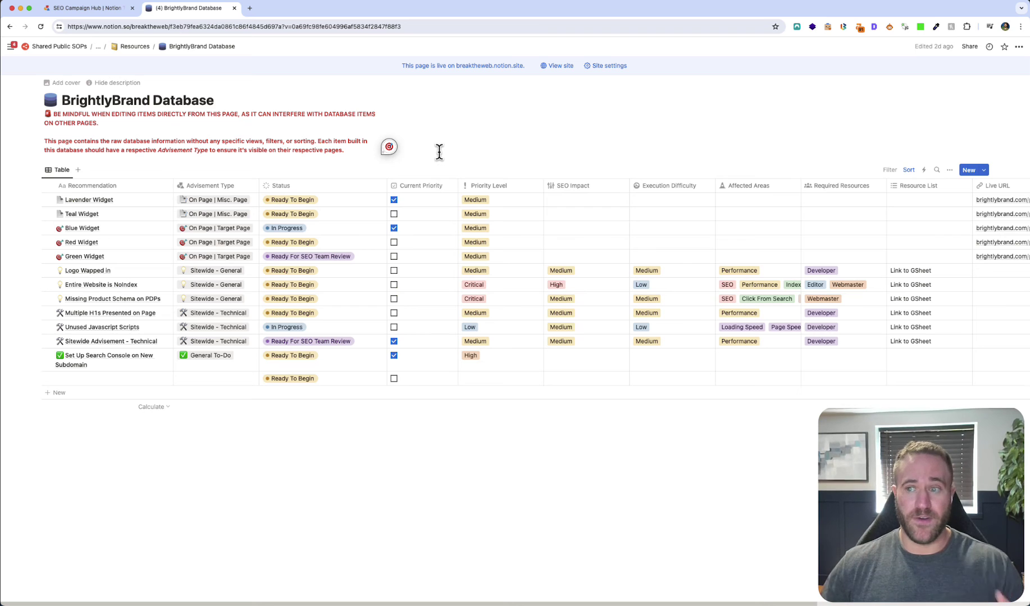
pyautogui.press('super+bracketleft')
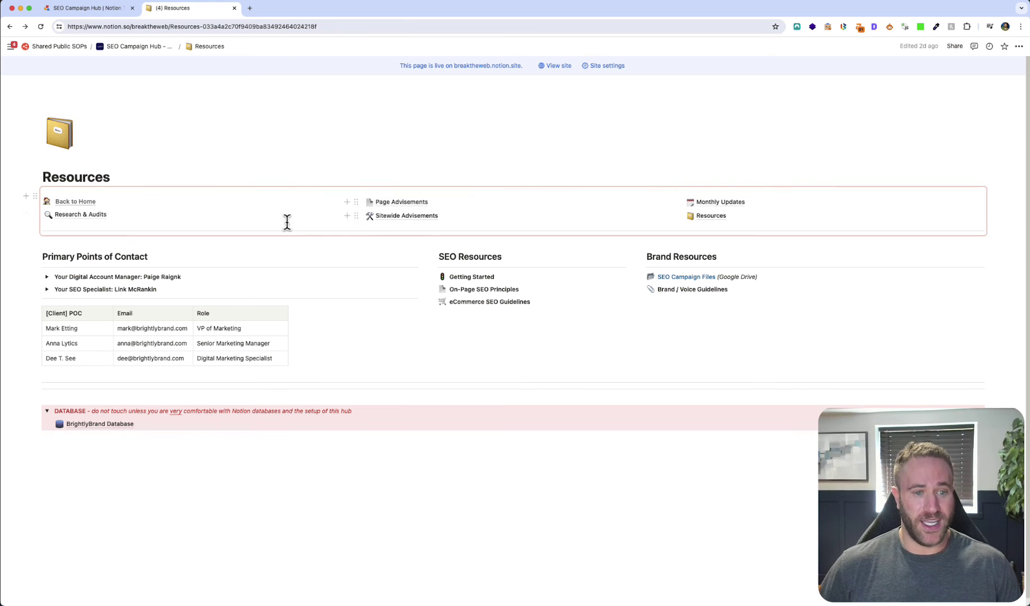
pyautogui.click(47, 412)
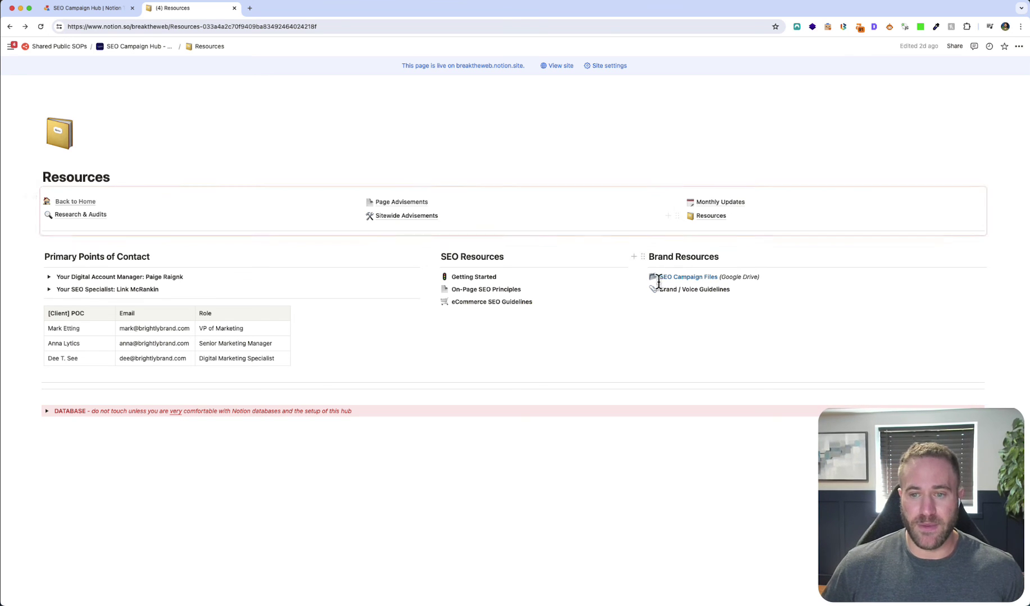
# Look through the MONTH 2023 report template under Monthly Updates, including its Goods and TLDR lists, and return to Monthly Updates
pyautogui.click(711, 204)
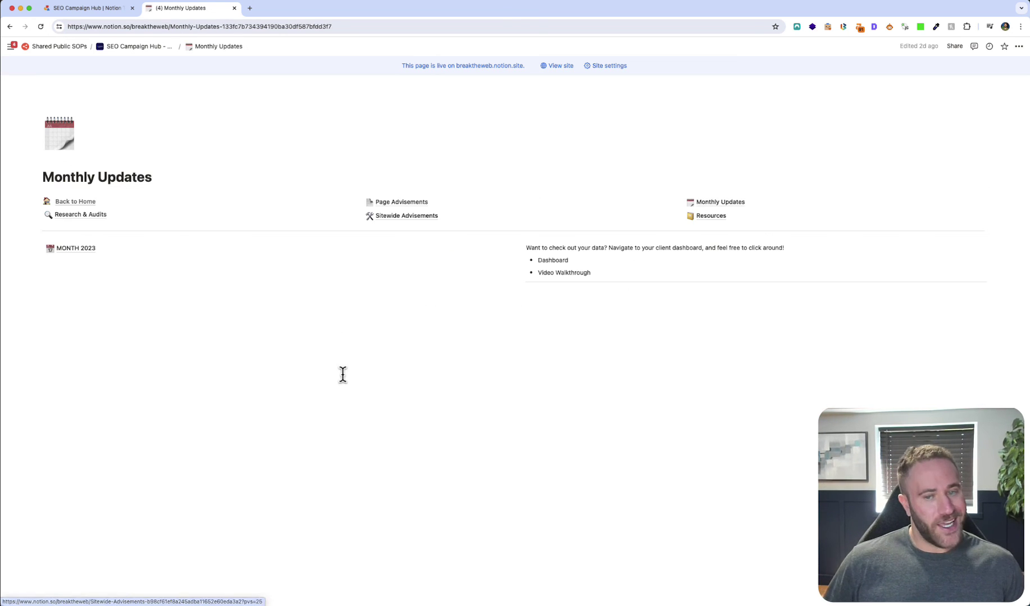
pyautogui.click(68, 254)
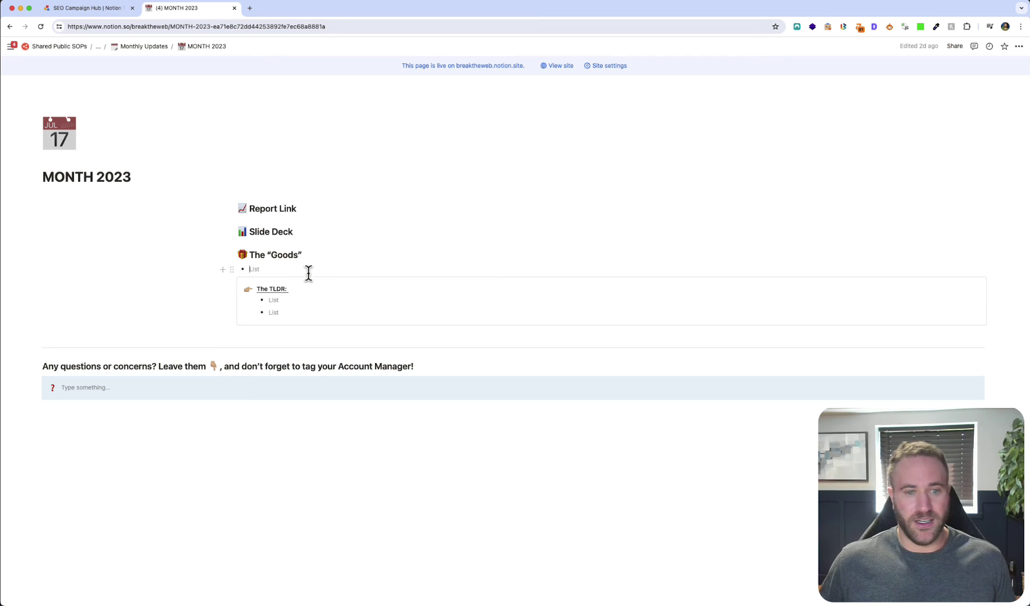
pyautogui.click(357, 308)
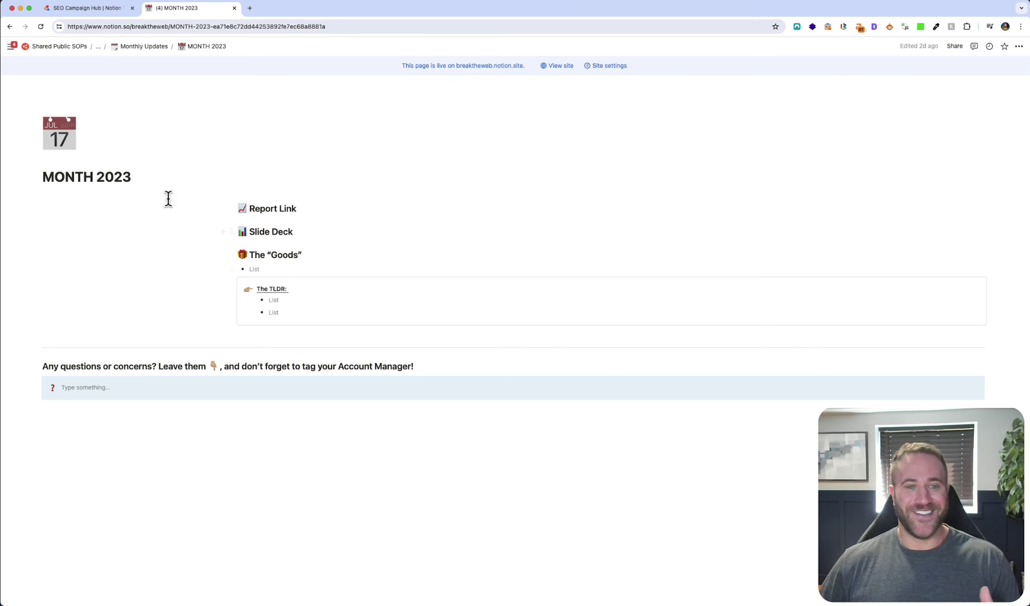
pyautogui.press('super+[')
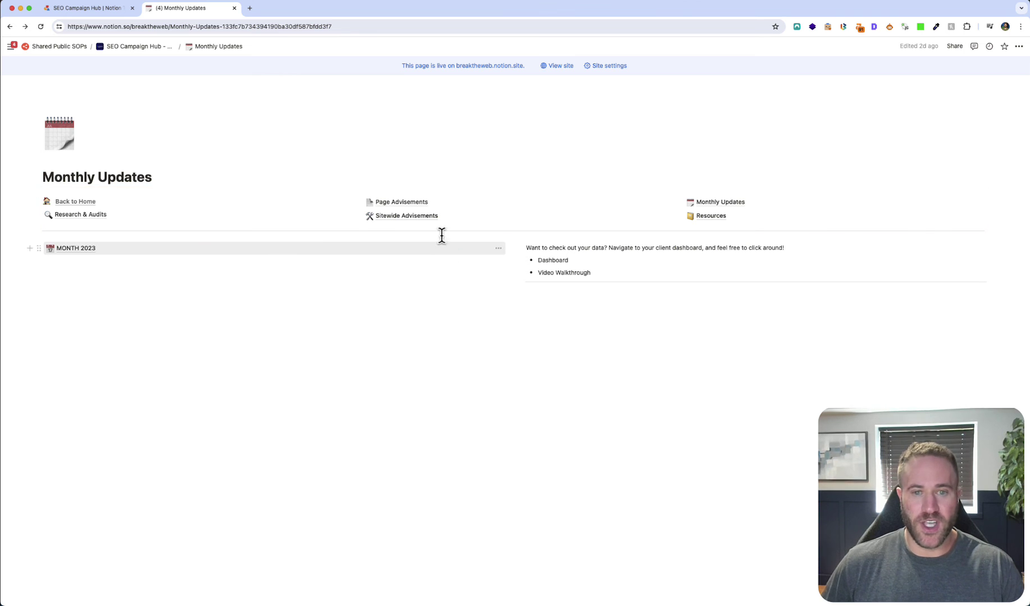
# View the list of reports on the Research & Audits page and return to the hub's home page
pyautogui.click(87, 220)
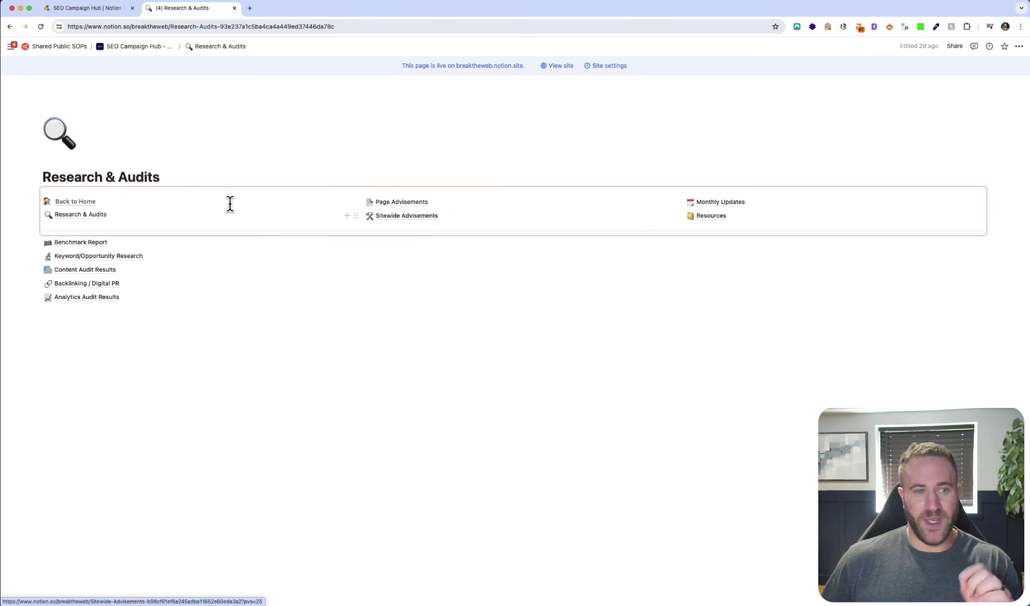
pyautogui.click(70, 203)
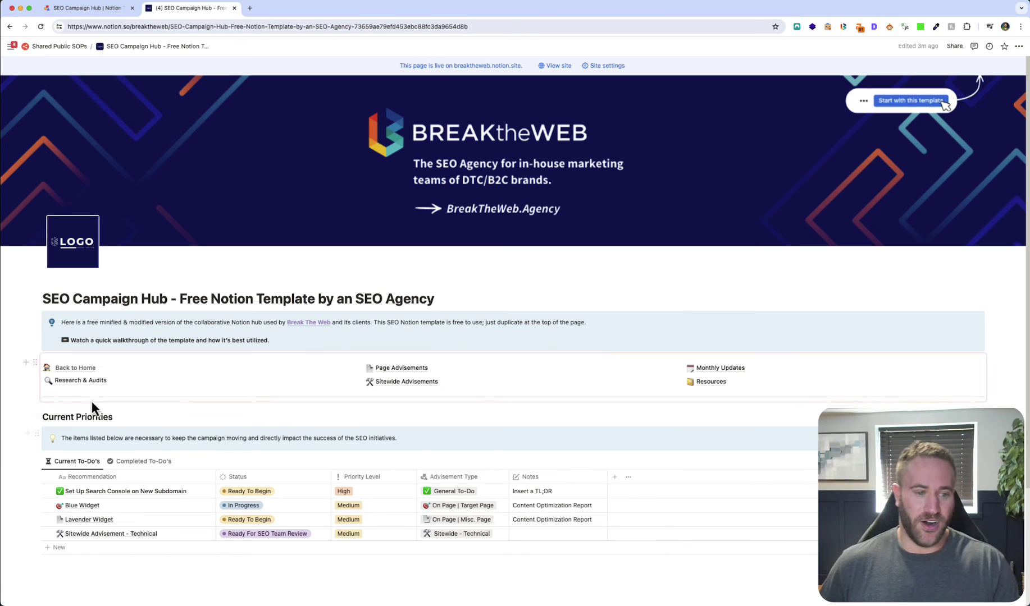